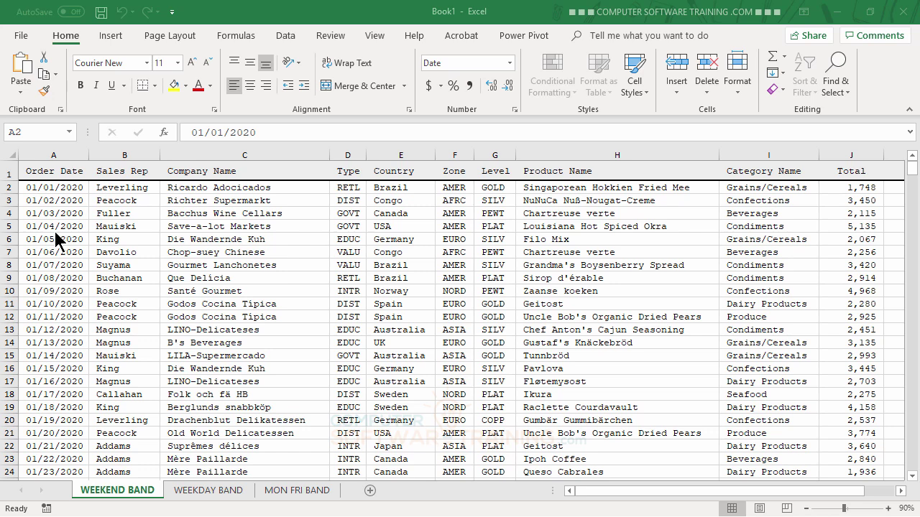
On the WEEKEND BAND sheet, create a formula-based conditional formatting rule for A2:K501 with =WEEKDAY($A2,2)>5.
click(58, 188)
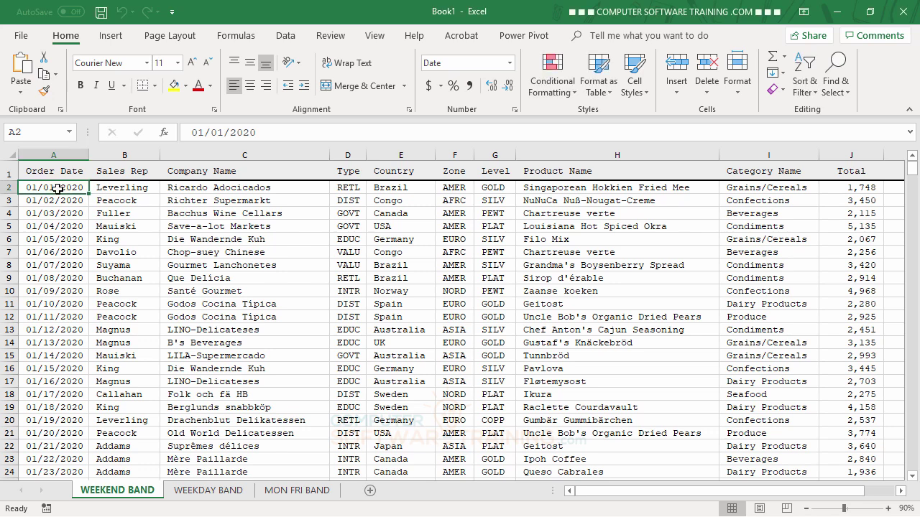
key(ctrl+shift+Right)
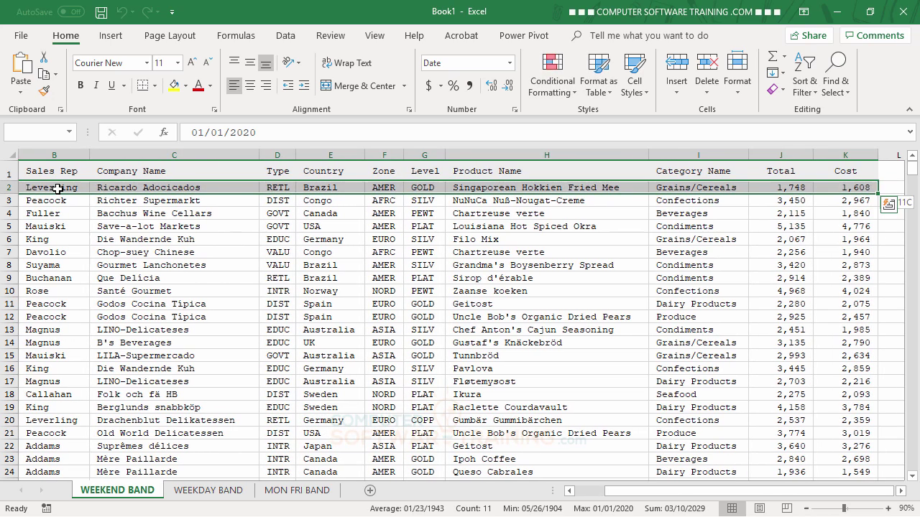
key(ctrl+shift+Down)
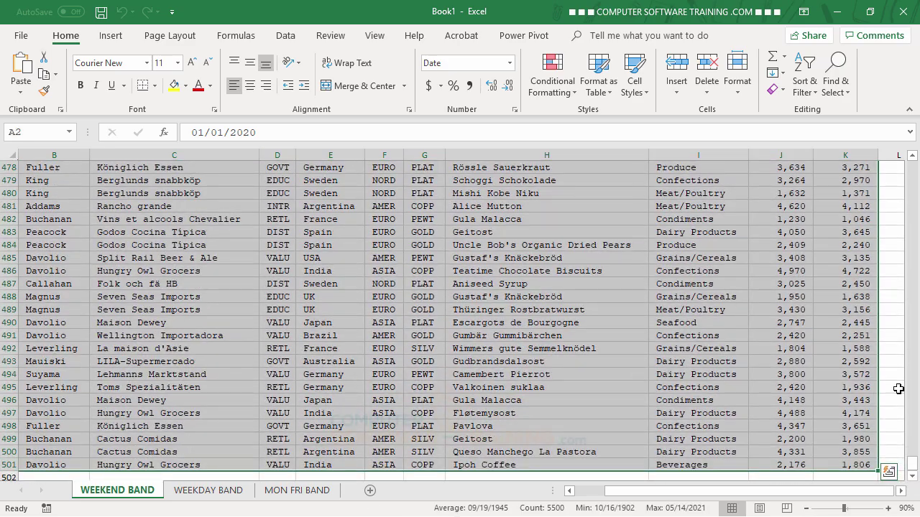
drag(914, 468, 915, 157)
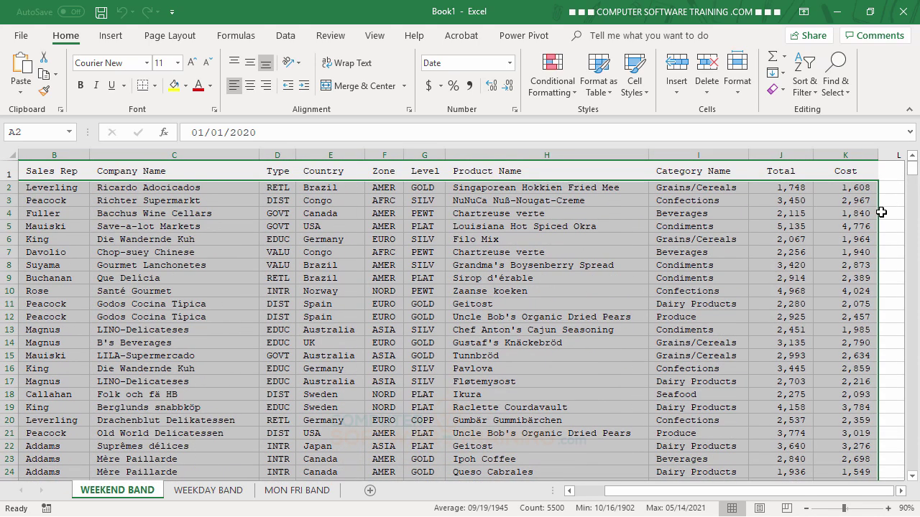
drag(649, 500, 618, 500)
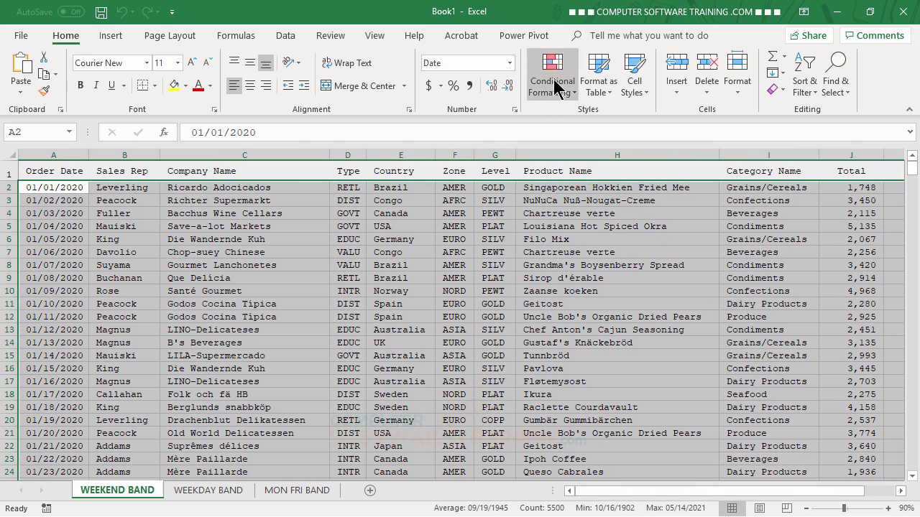
click(558, 85)
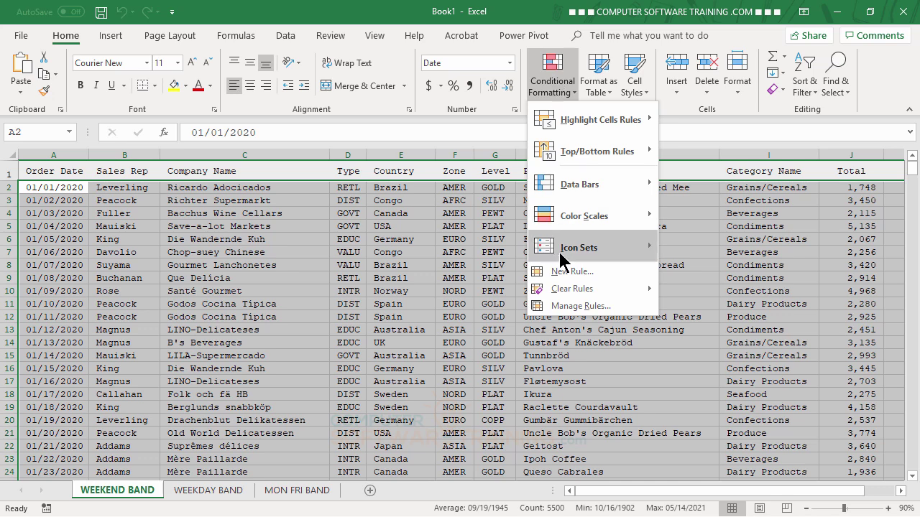
click(571, 272)
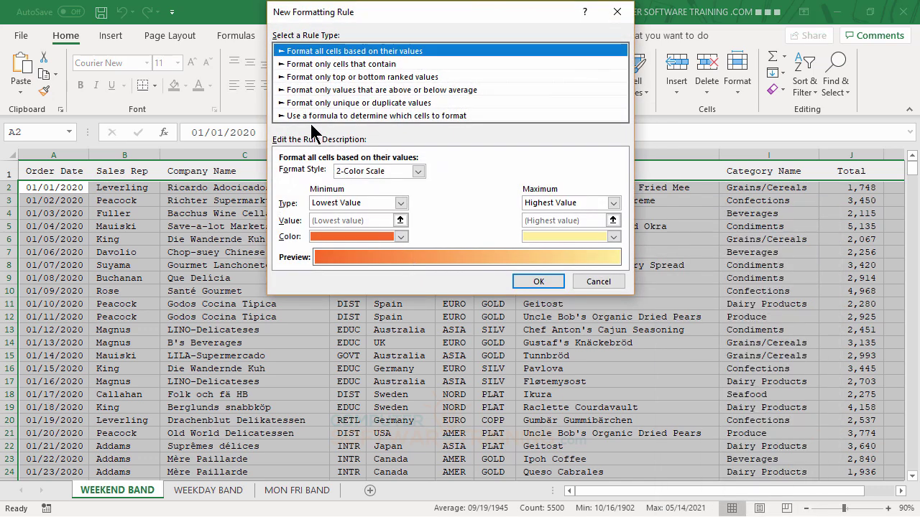
click(308, 115)
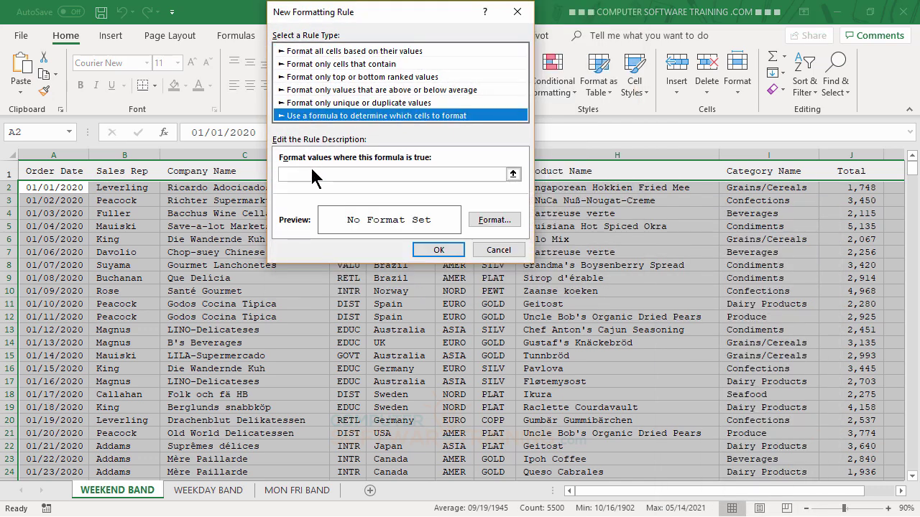
click(312, 174)
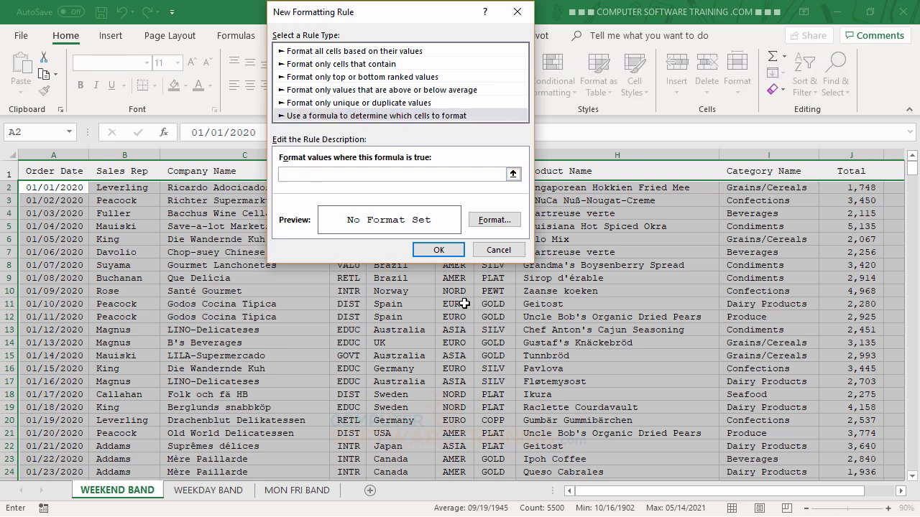
text(=WEEKDAY($A2)
text(,2)
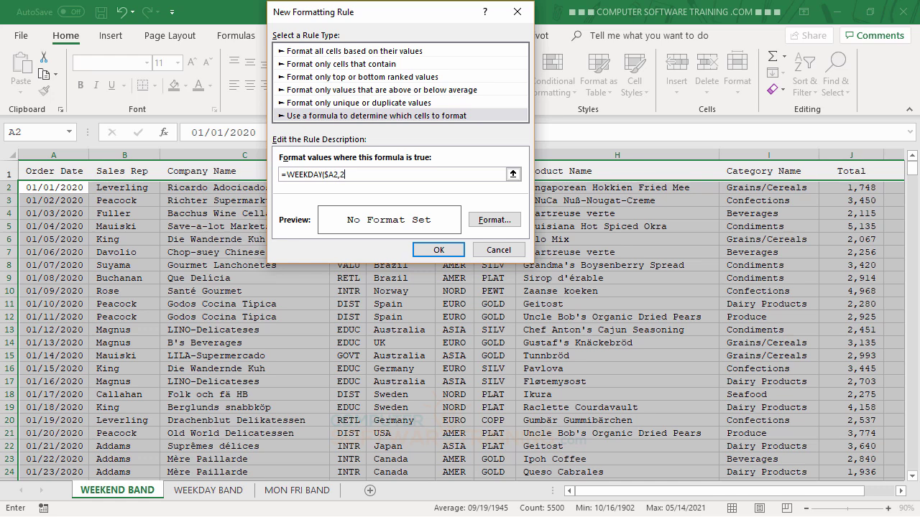
text()>5)
Give the weekend rule a light green background fill and apply it to the selected data.
click(496, 220)
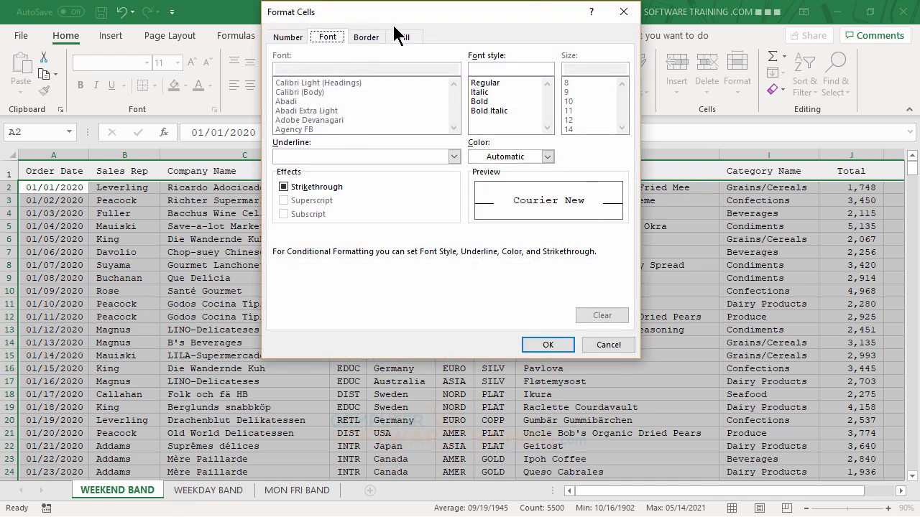
click(403, 37)
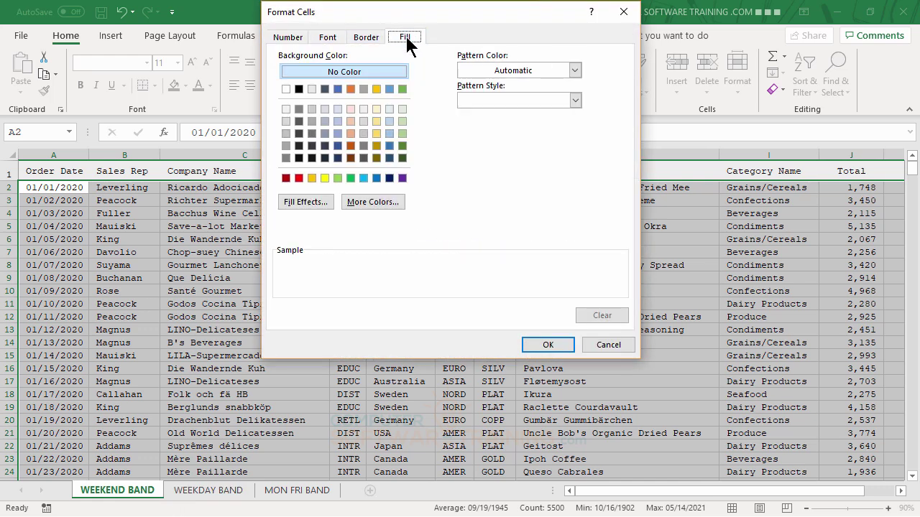
click(401, 108)
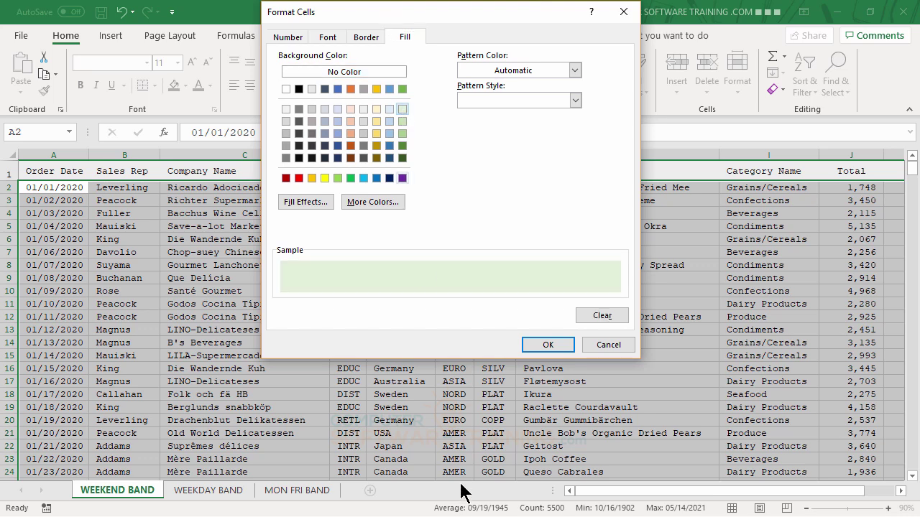
click(548, 345)
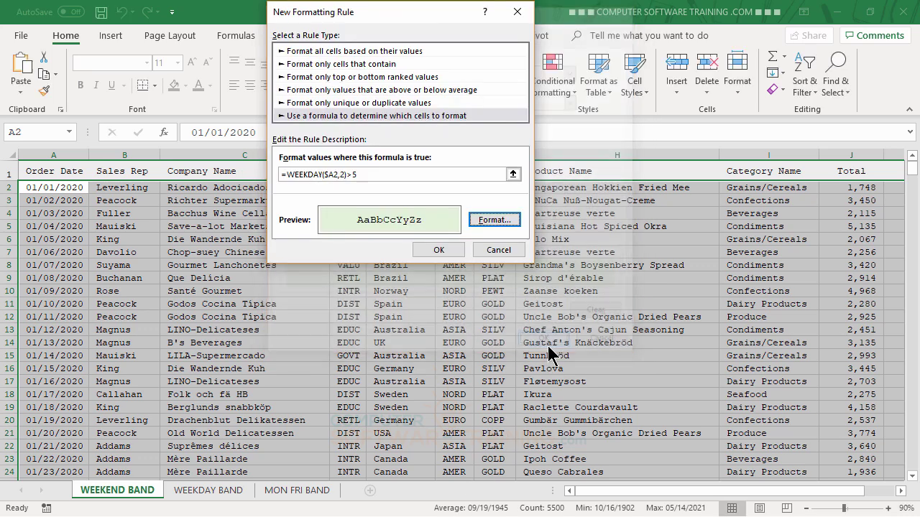
click(442, 251)
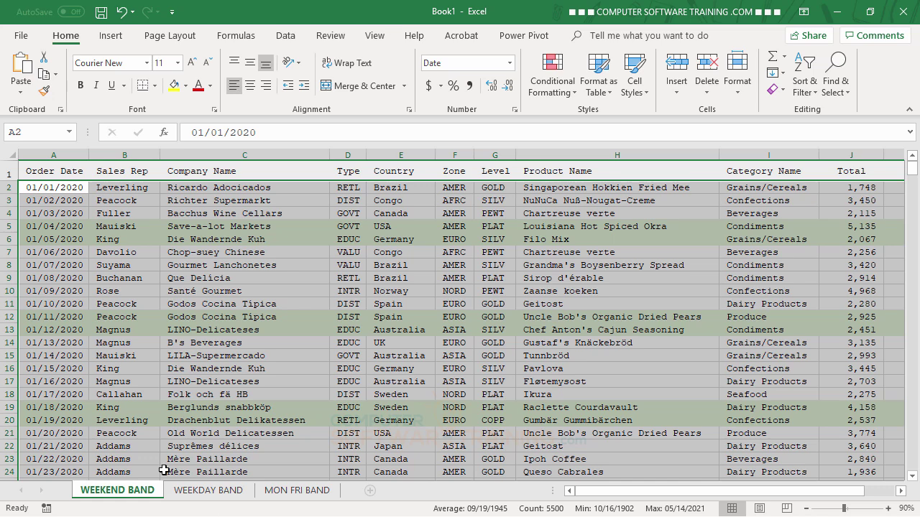
On the WEEKDAY BAND sheet, create a formula-based conditional formatting rule for A2:K501 with =WEEKDAY($A2,2)<=5.
click(213, 496)
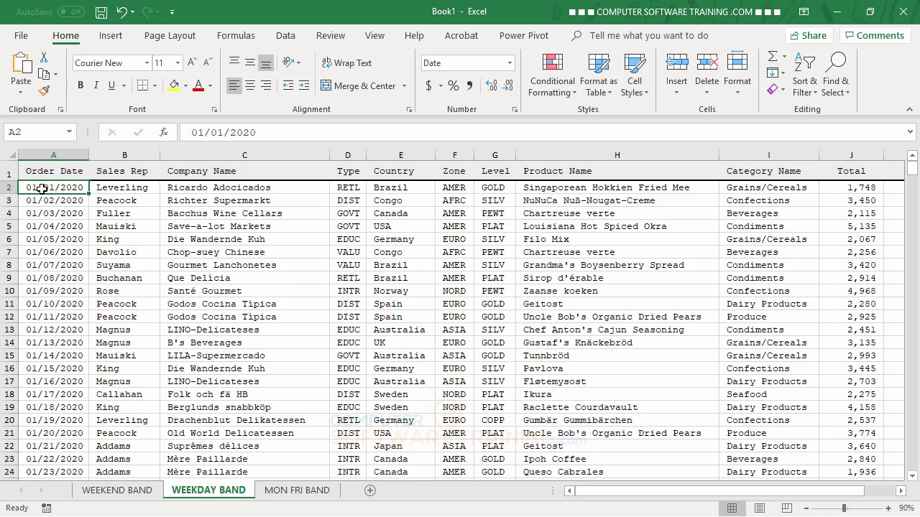
key(ctrl+shift+Right)
key(ctrl+shift+Down)
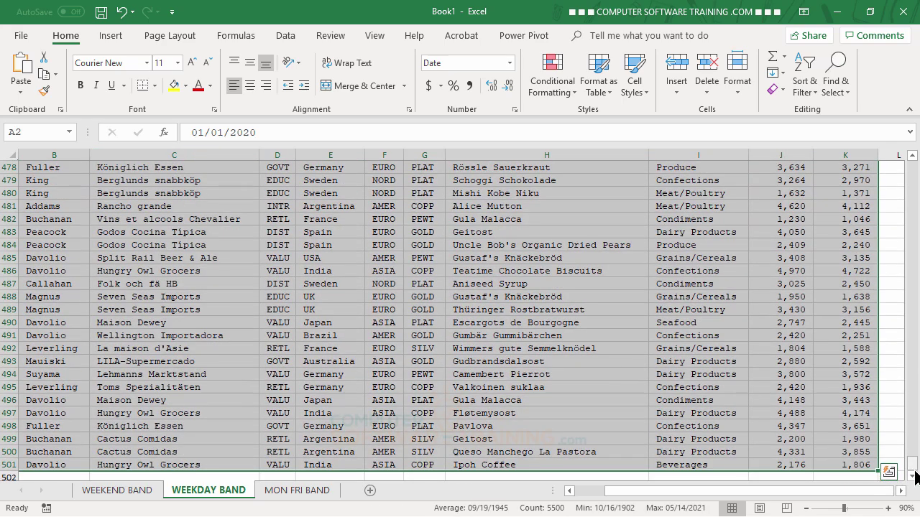
drag(914, 472, 909, 162)
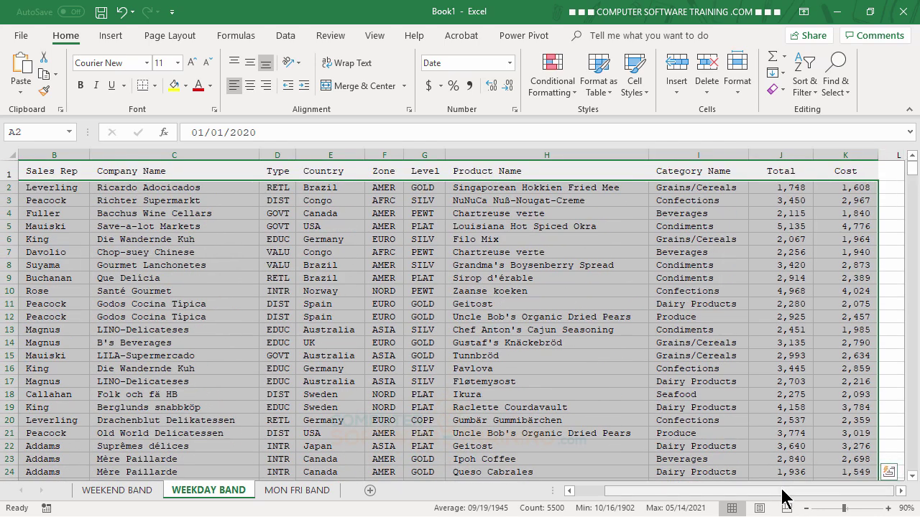
drag(783, 497, 738, 497)
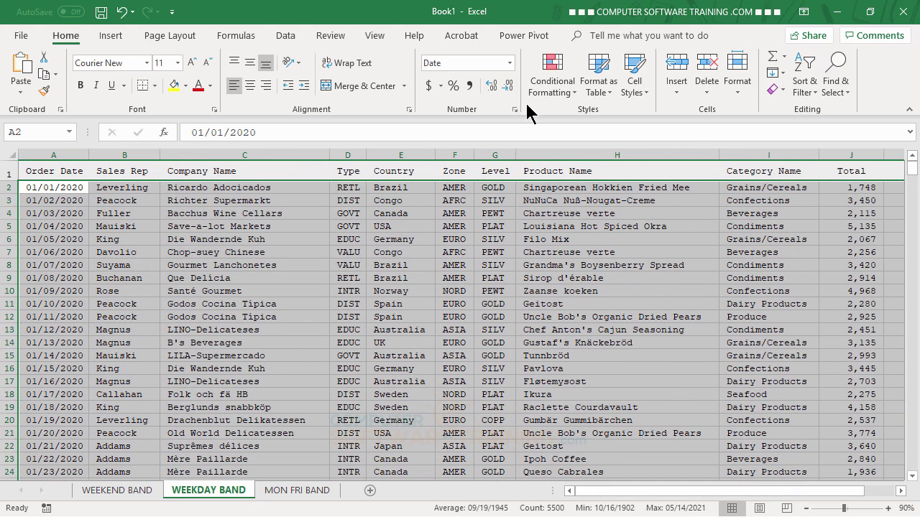
click(556, 86)
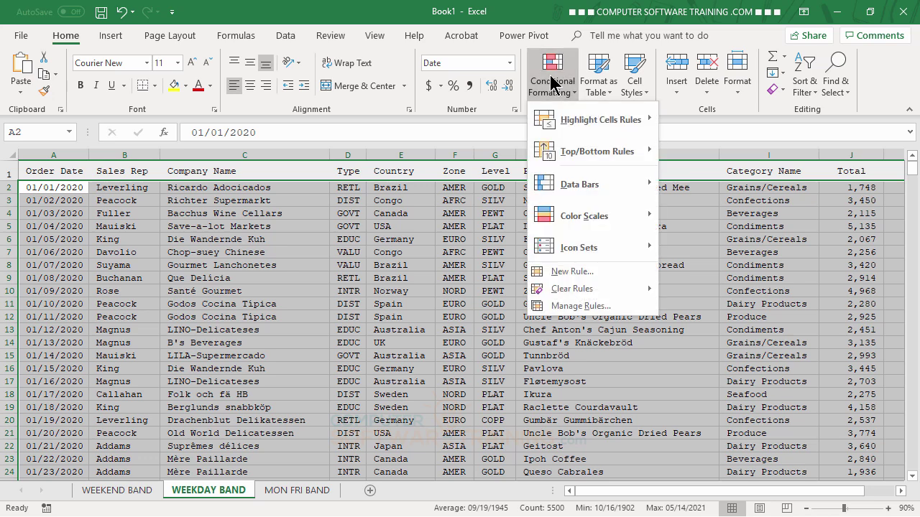
click(565, 271)
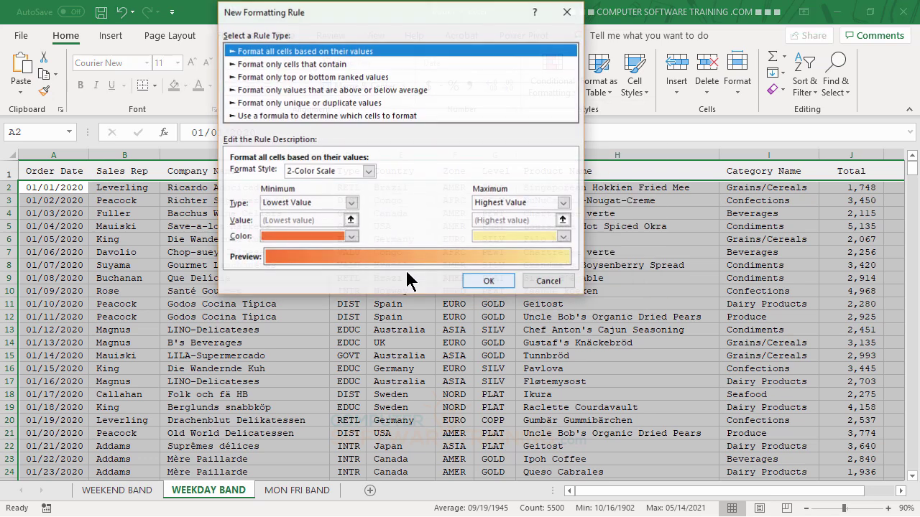
click(284, 118)
click(261, 173)
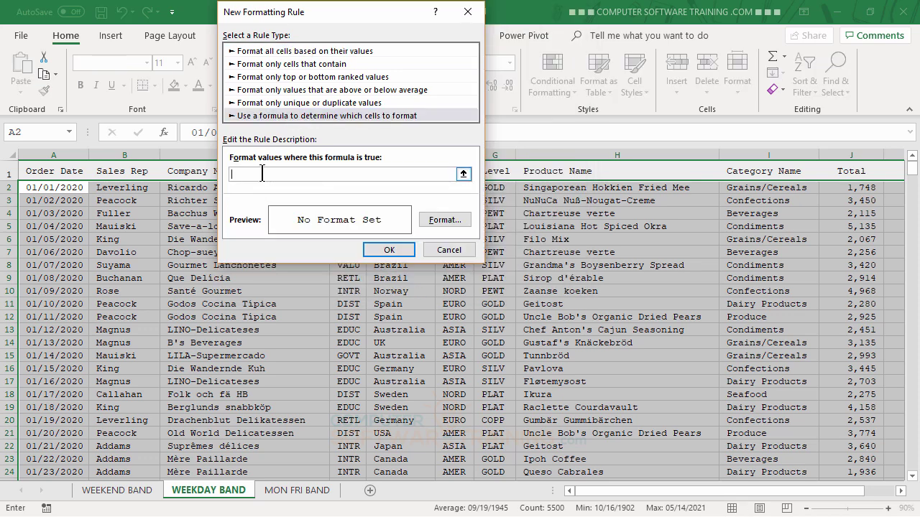
text(=WEEKDAY)
text(($A2,2)<=)
text(5)
Give the weekday rule a pale yellow background fill, apply it, and check the banding down the rows.
click(455, 219)
click(326, 110)
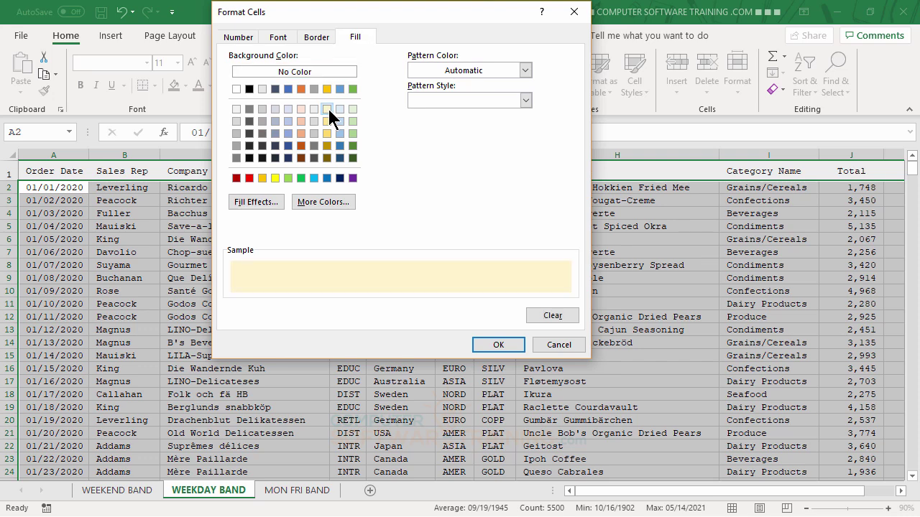
click(498, 346)
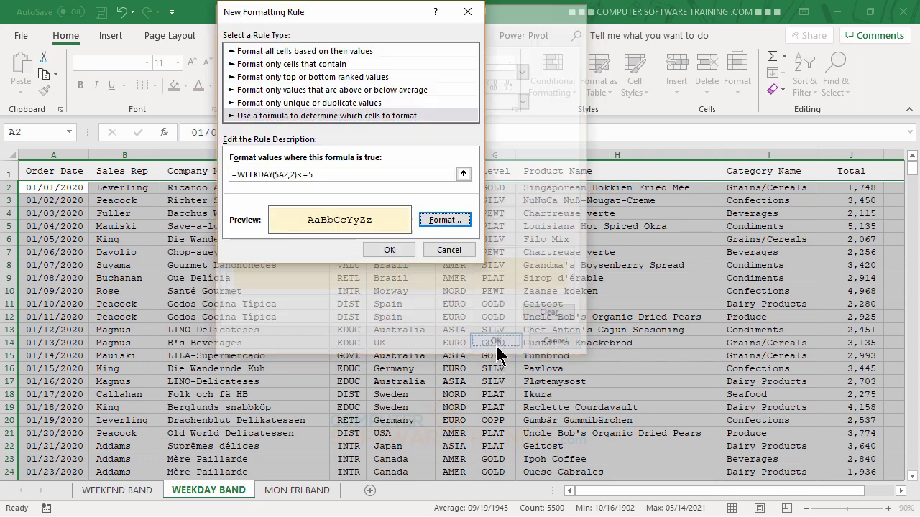
click(388, 252)
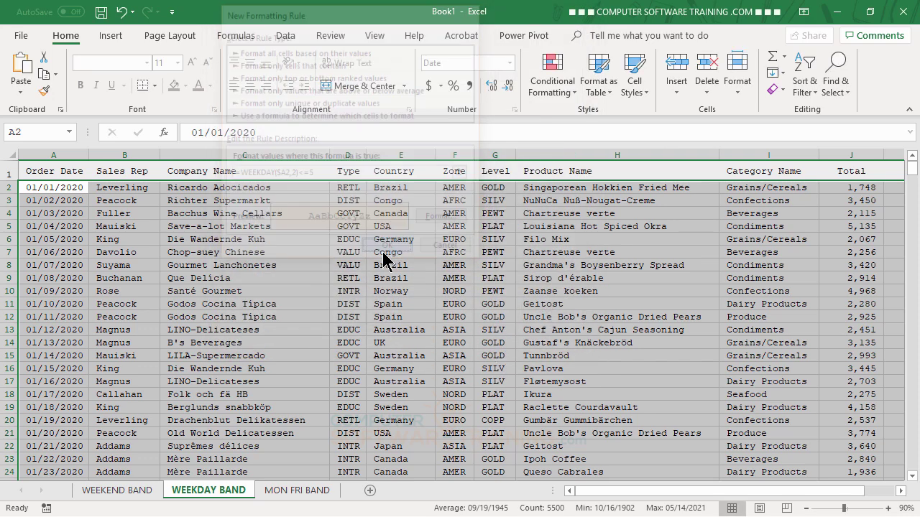
scroll(335, 302, down, 3)
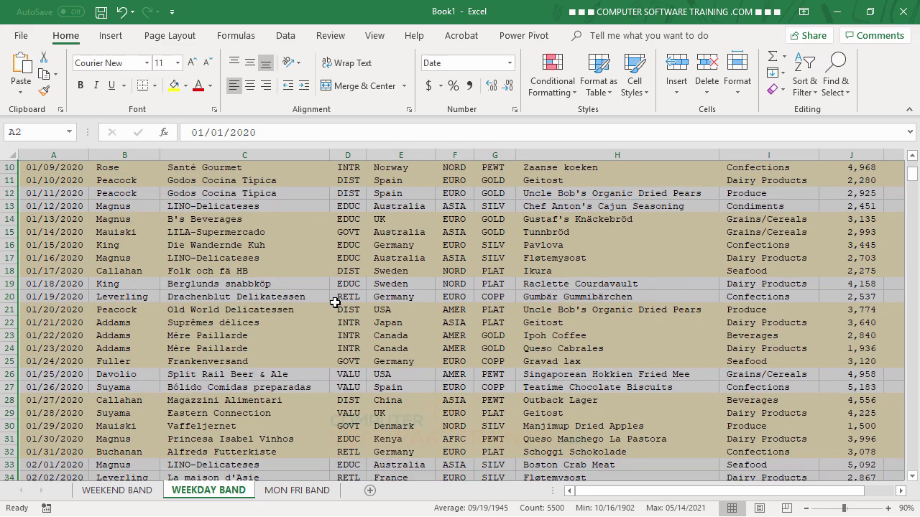
scroll(323, 287, up, 3)
click(299, 229)
scroll(332, 340, down, 11)
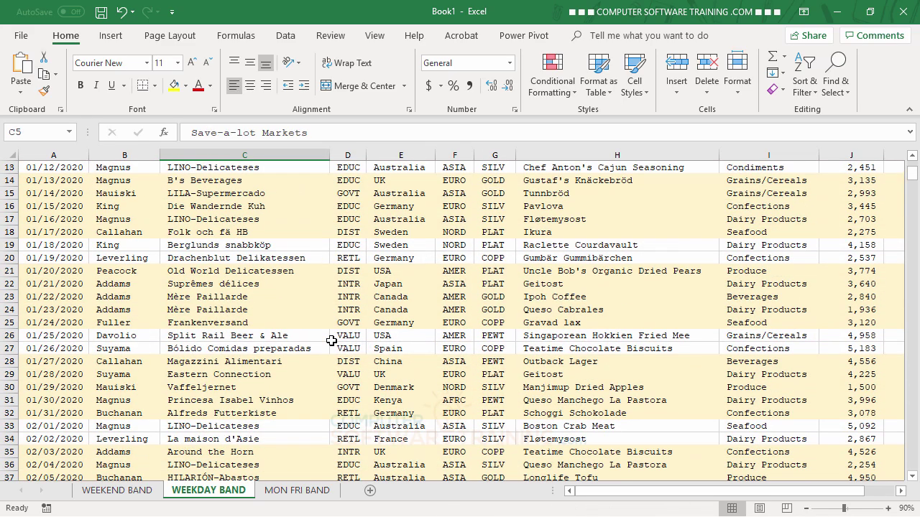
scroll(331, 341, up, 3)
scroll(332, 340, up, 8)
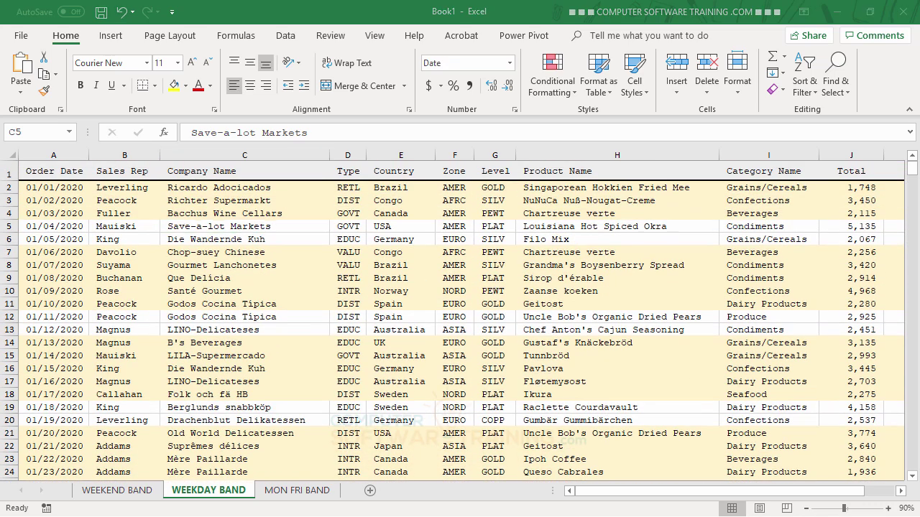
On the MON FRI BAND sheet, start a formula-based conditional formatting rule for the data range A2:K501.
click(280, 491)
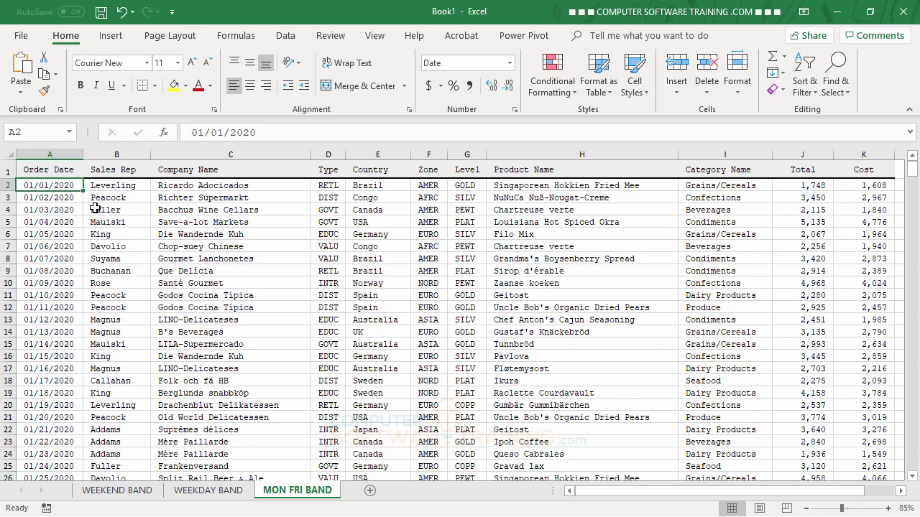
key(ctrl+shift+Right)
key(ctrl+shift+Down)
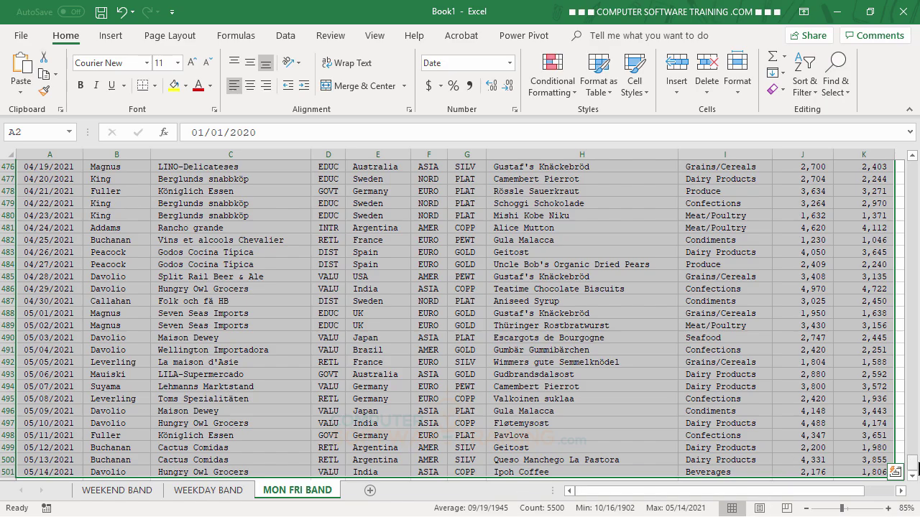
drag(913, 461, 911, 167)
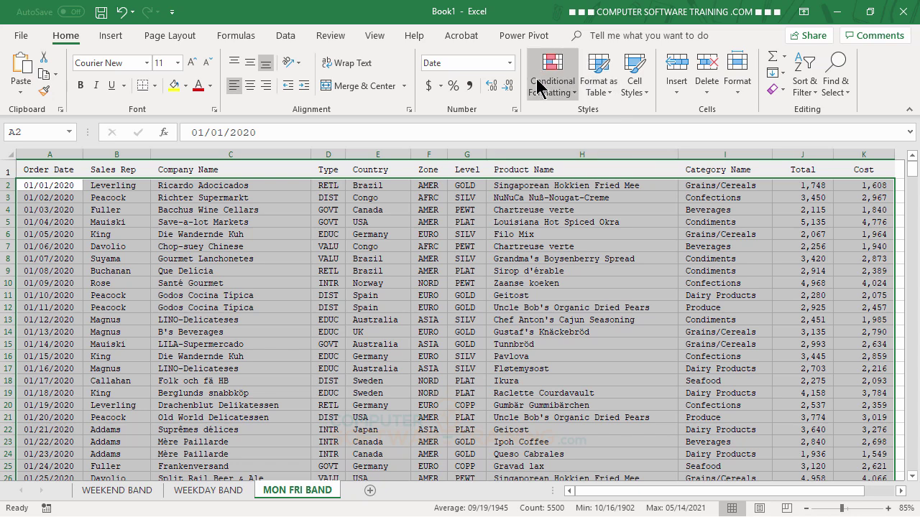
click(546, 90)
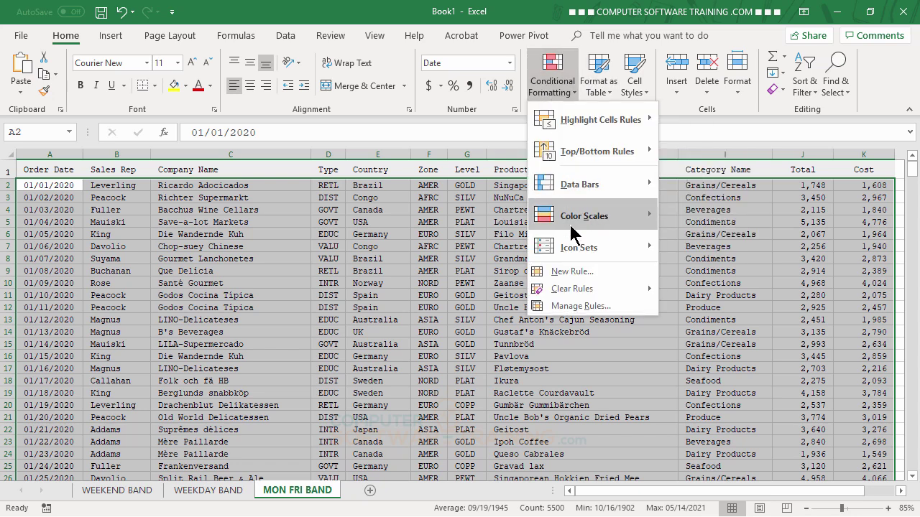
click(567, 274)
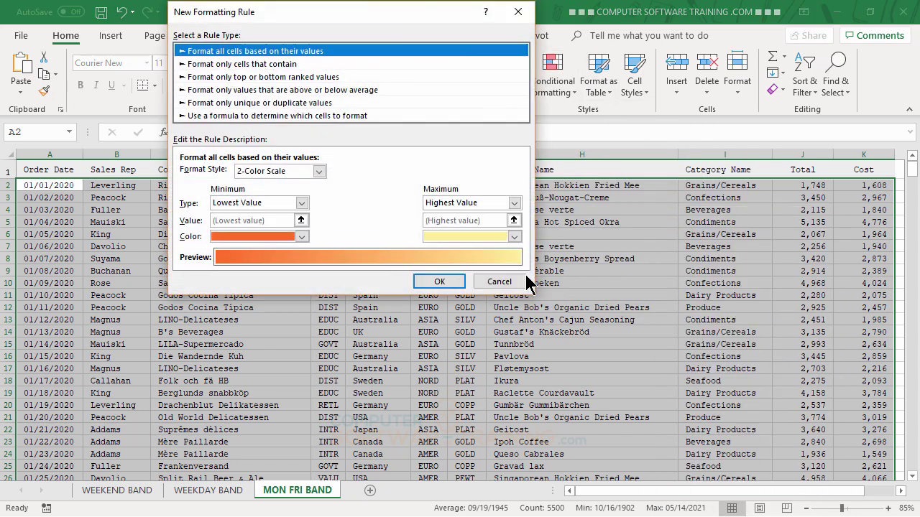
click(250, 116)
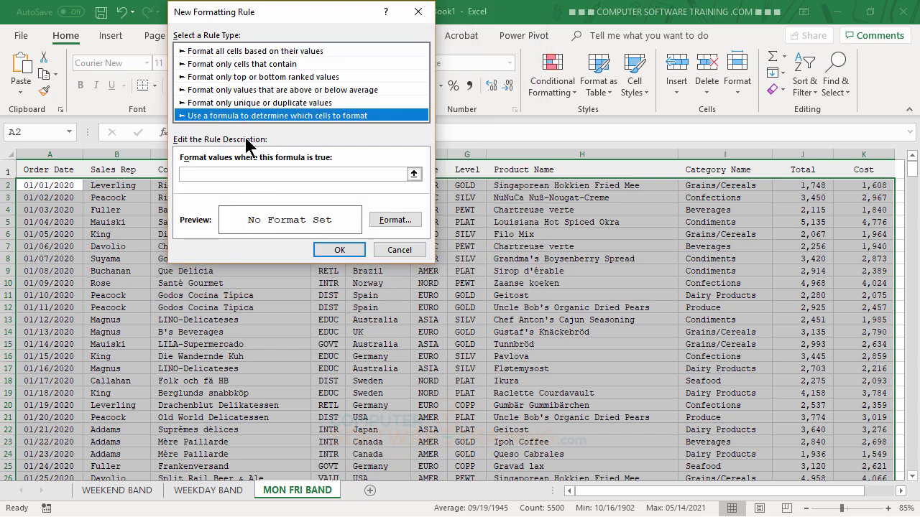
Set the rule's formula to =OR(TEXT($A2,"DDD")="FRI",TEXT($A2,"DDD")="MON").
click(223, 174)
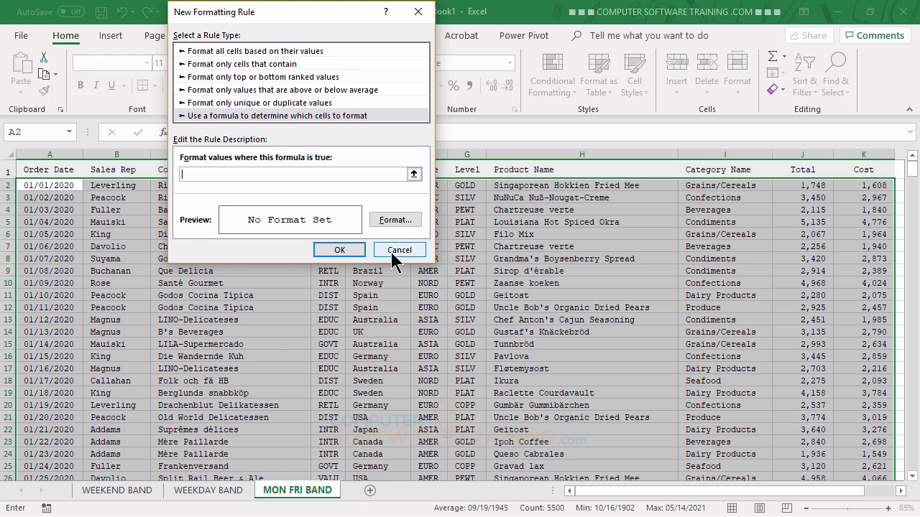
text(=OR(TEXT)
text(($A2)
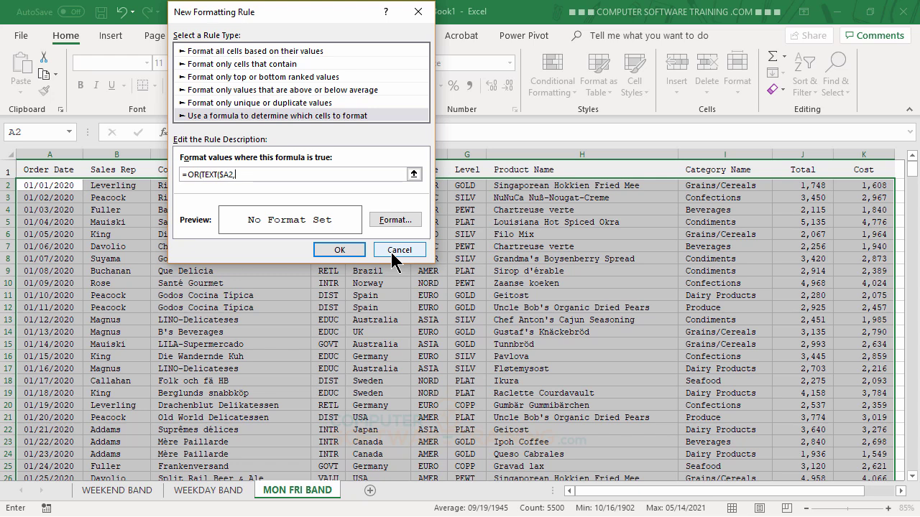
text(,")
text(DDD")
text()=)
text("FRI",)
text(TEXT)
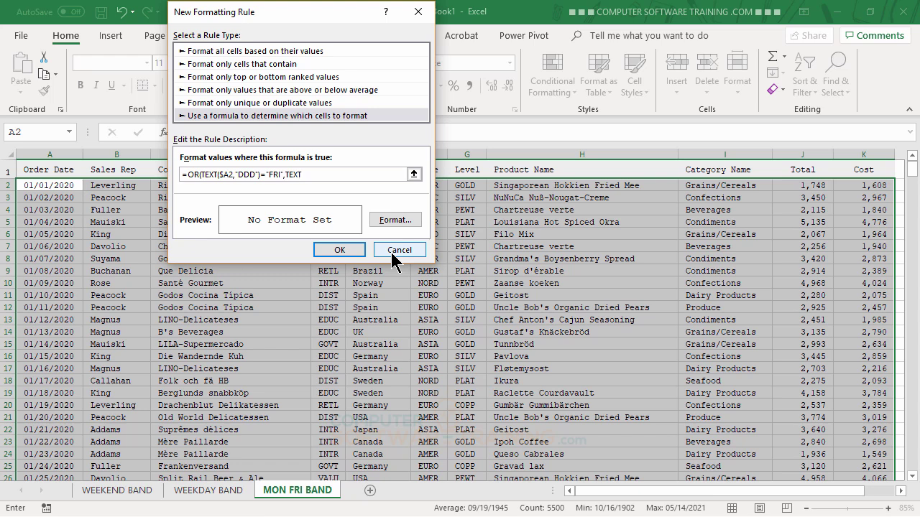
text(($A2,"DDD")
text()="MON"))
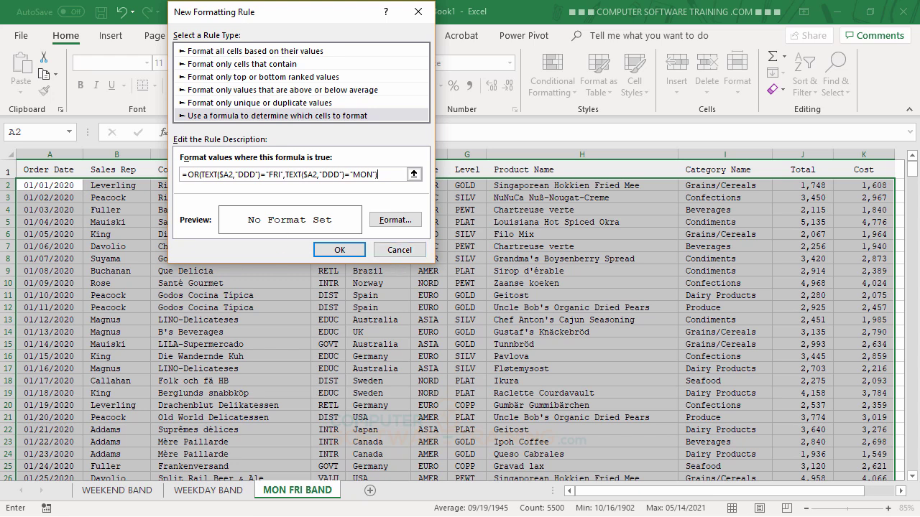
Give the Monday/Friday rule an orange background fill from the standard colors, apply it, and check the banding down the rows.
click(395, 218)
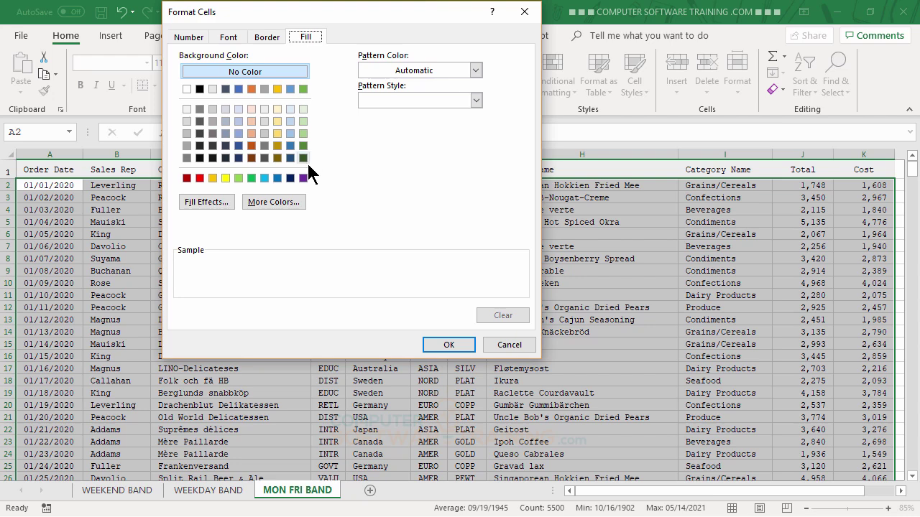
click(293, 201)
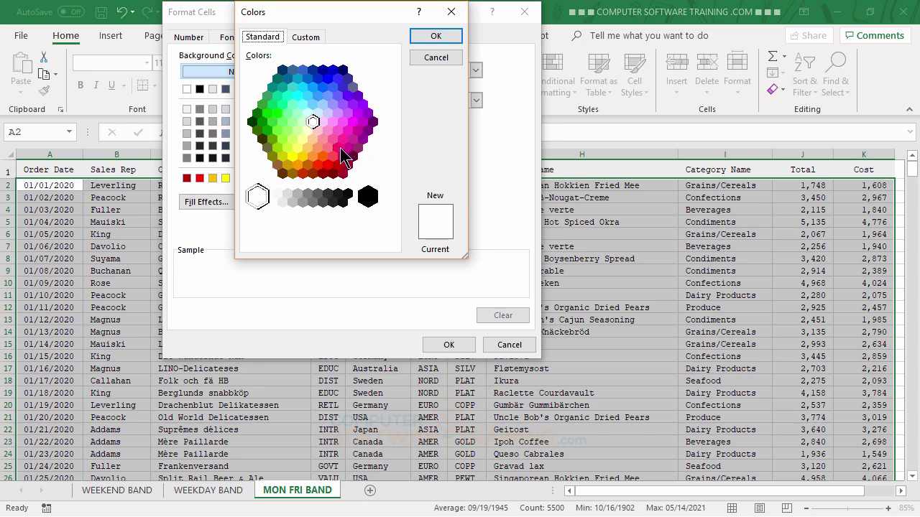
click(338, 147)
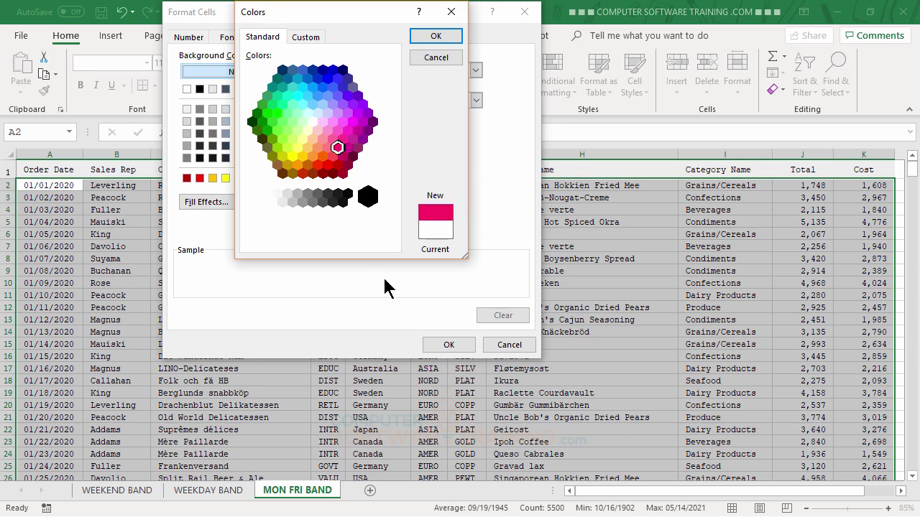
click(313, 156)
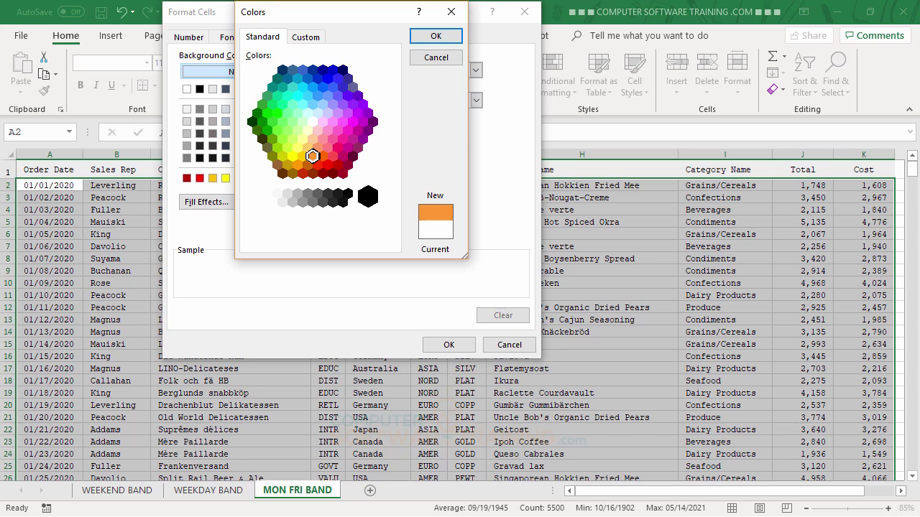
click(436, 39)
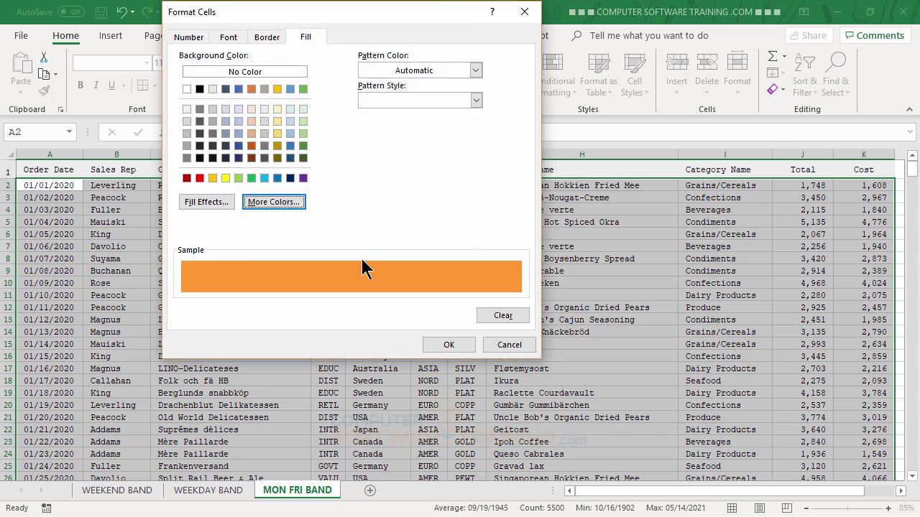
click(447, 346)
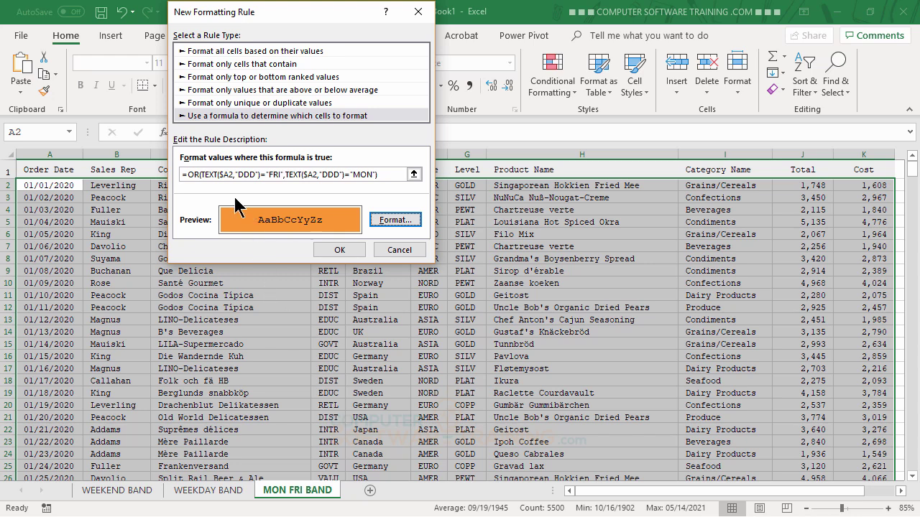
click(336, 250)
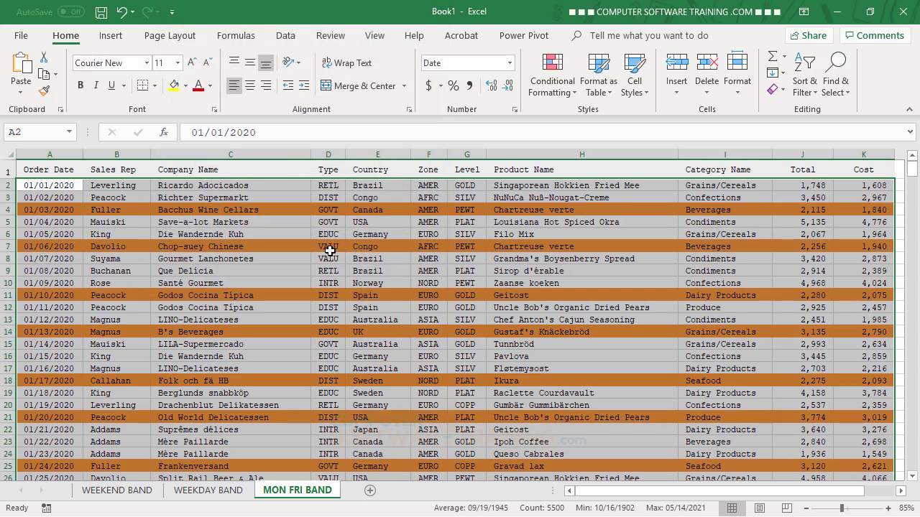
click(348, 273)
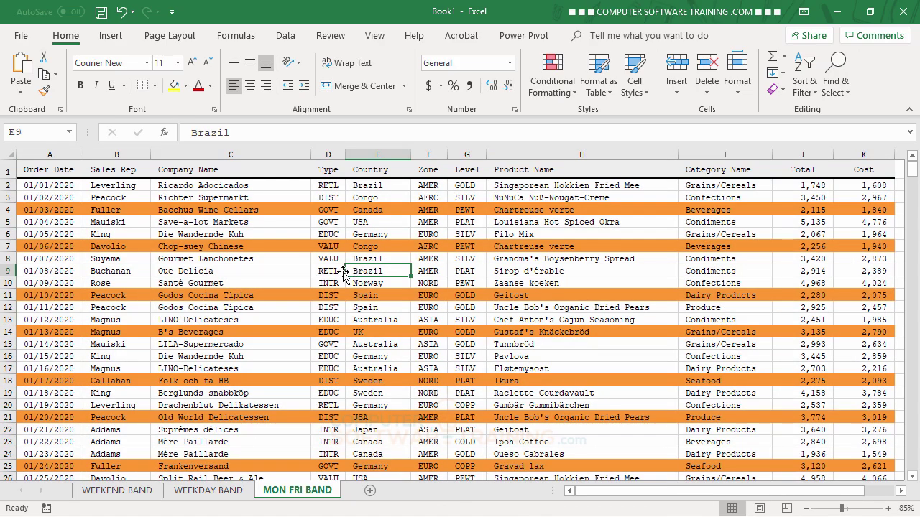
scroll(386, 267, down, 3)
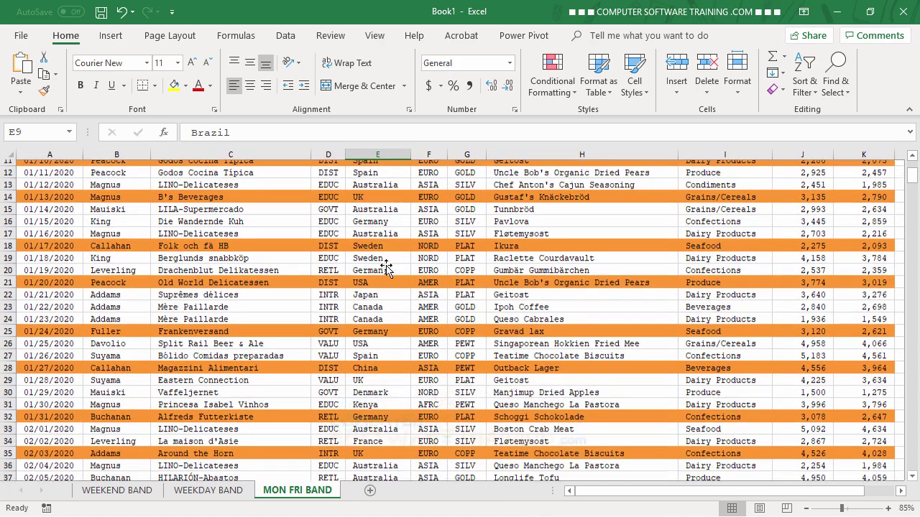
scroll(386, 268, up, 4)
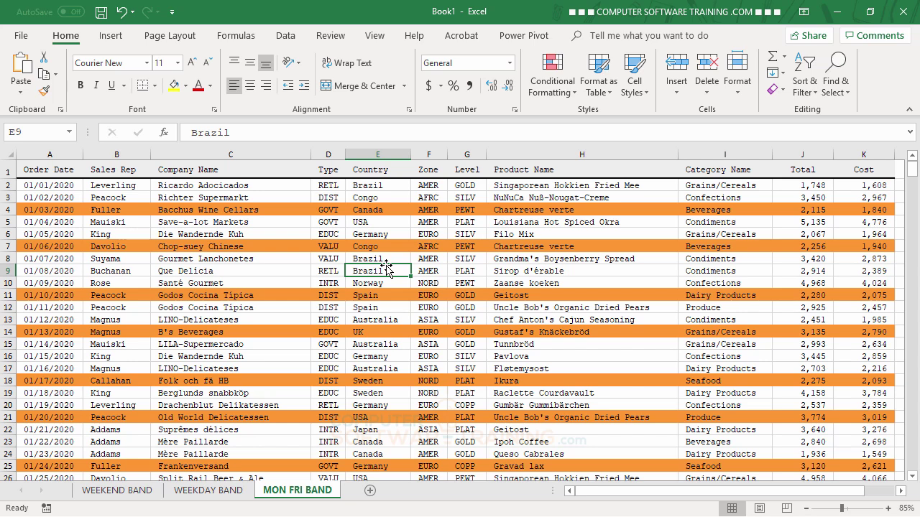